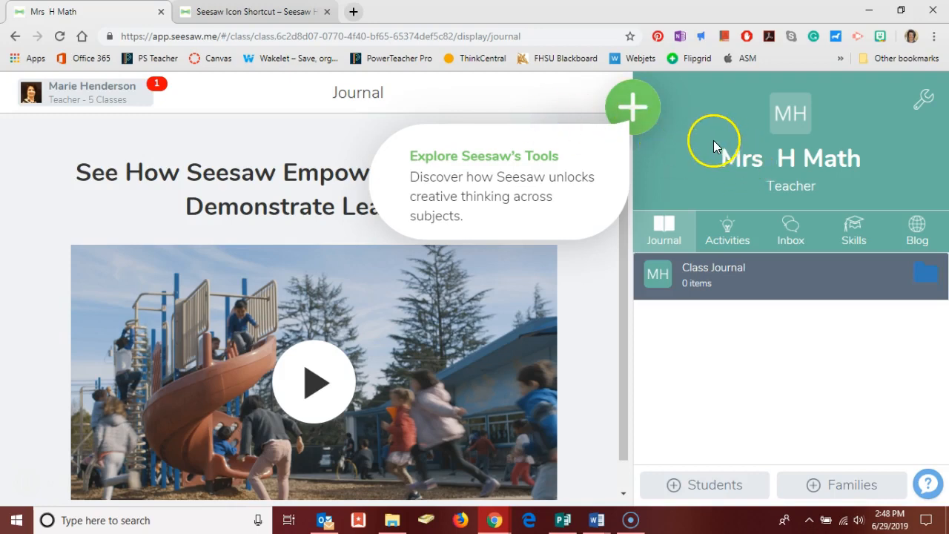
# - Open the activity library and search the 3rd grade activities for "fraction"
pyautogui.click(633, 111)
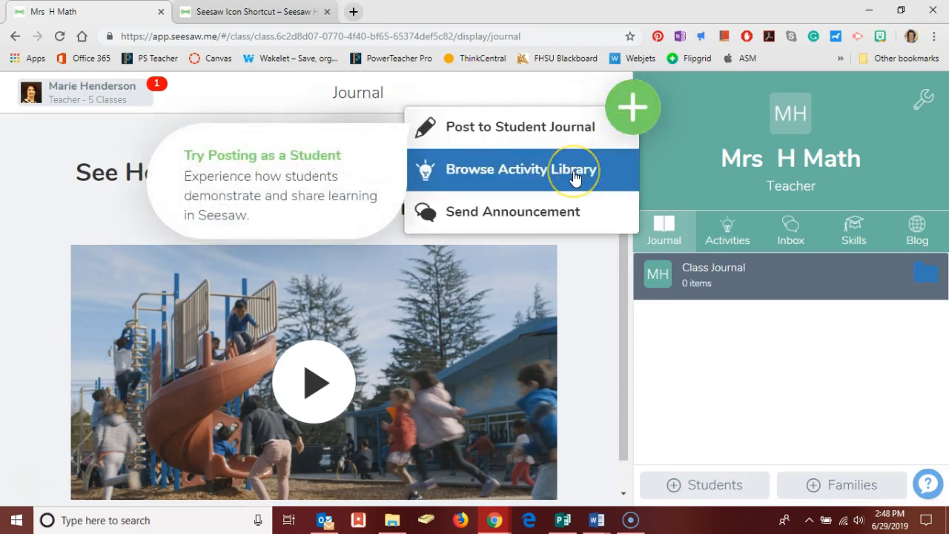
pyautogui.click(574, 175)
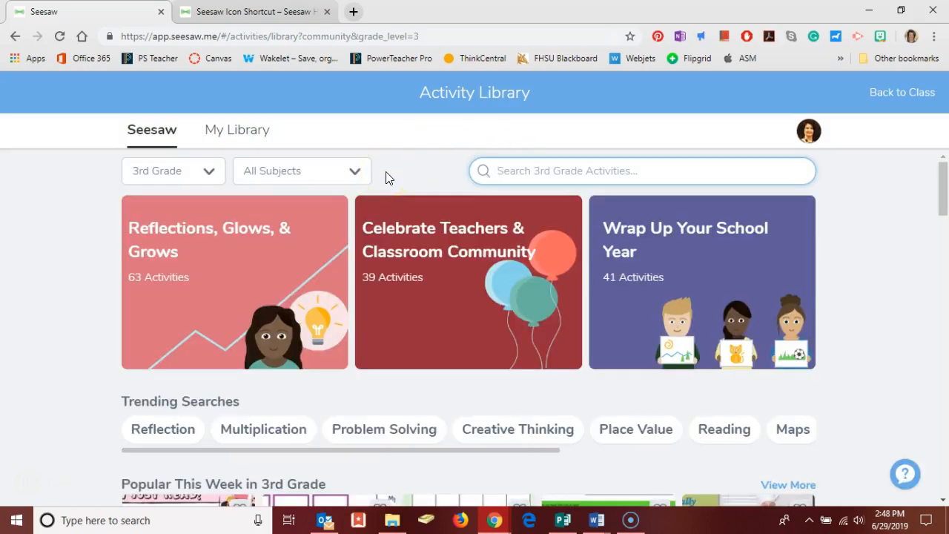
pyautogui.click(403, 177)
pyautogui.write('fraction')
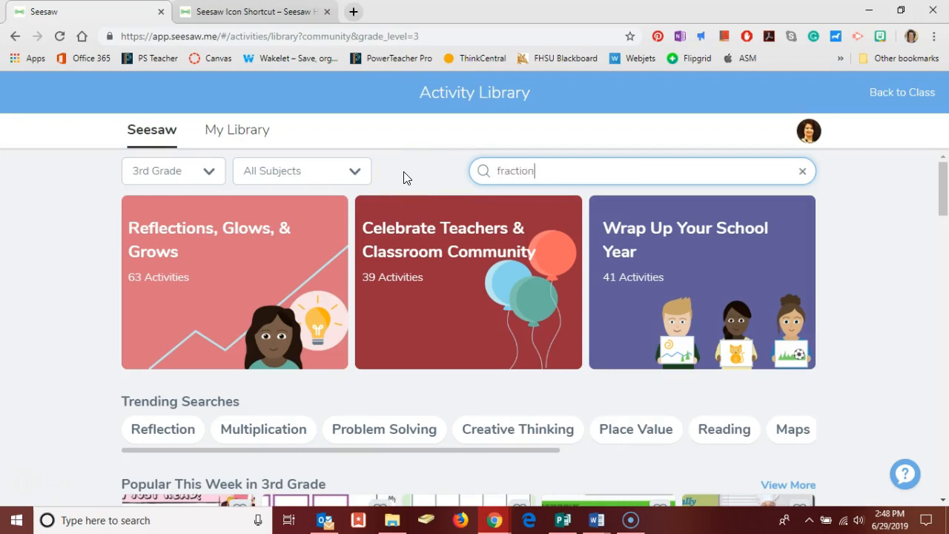
pyautogui.press('Return')
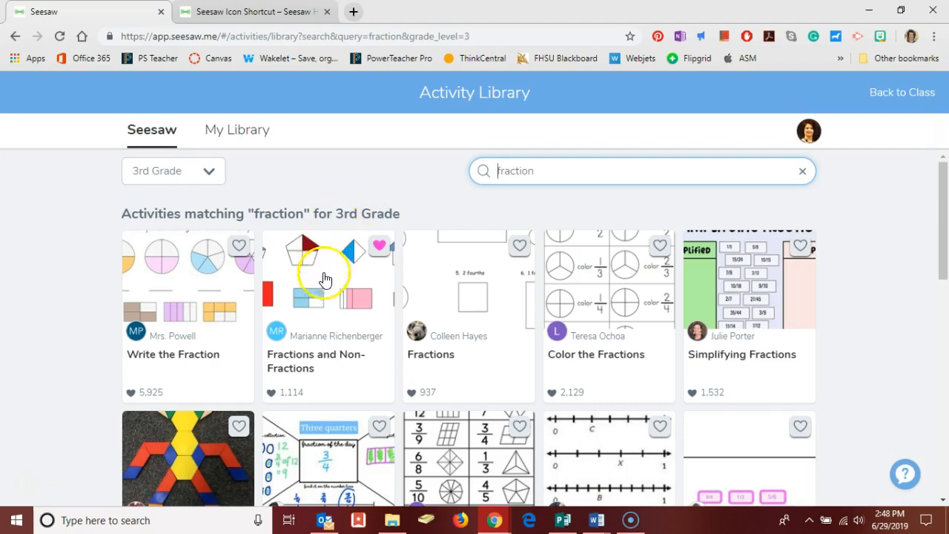
# - Open the Fractions and Non-Fractions activity from the results and check its Add to Collection options without creating a collection
pyautogui.click(324, 316)
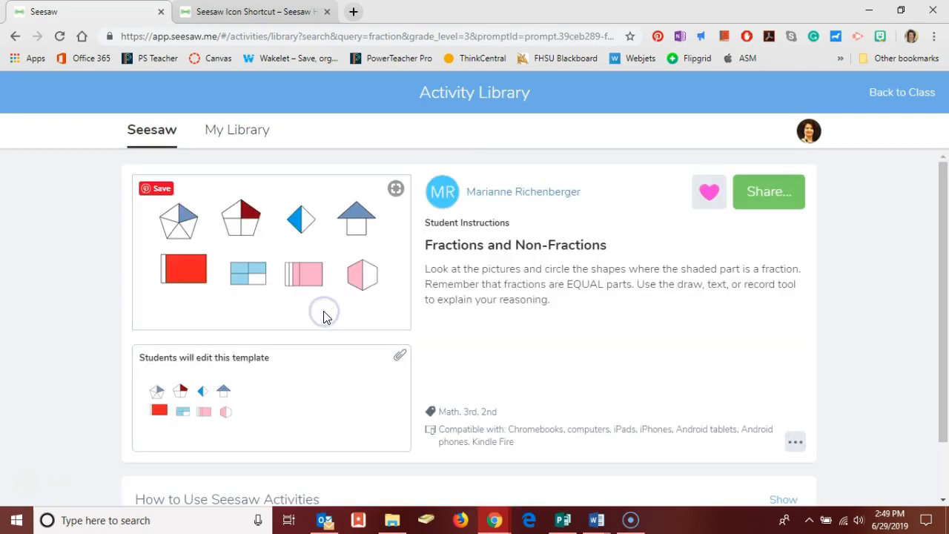
pyautogui.click(709, 192)
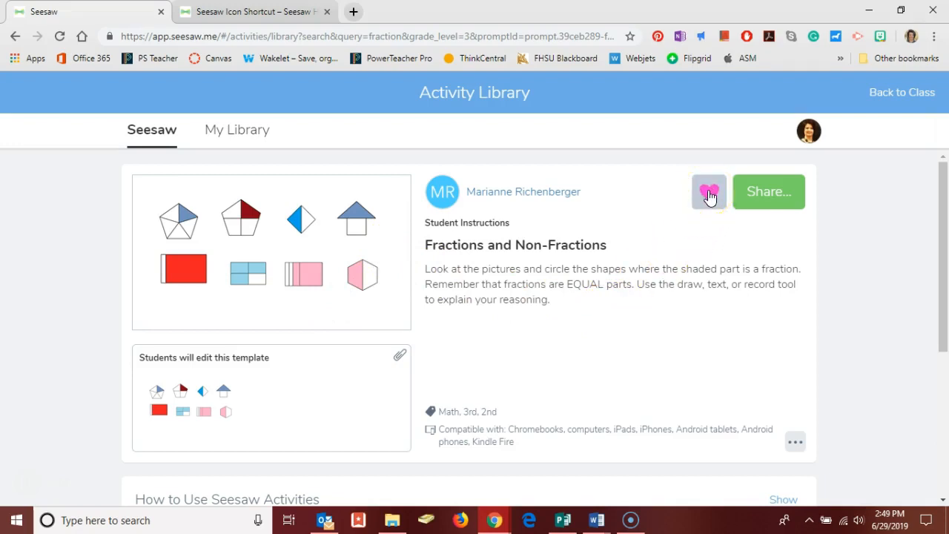
pyautogui.click(705, 194)
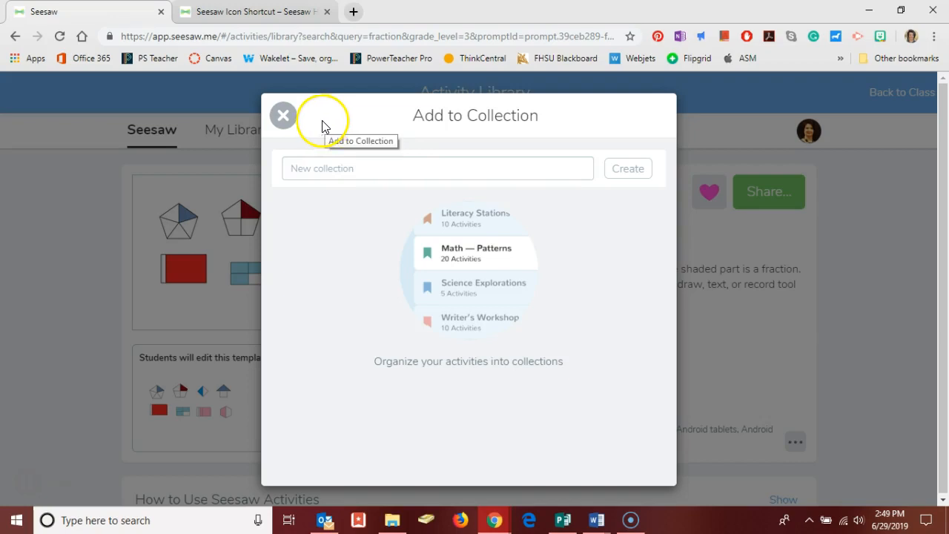
pyautogui.click(284, 117)
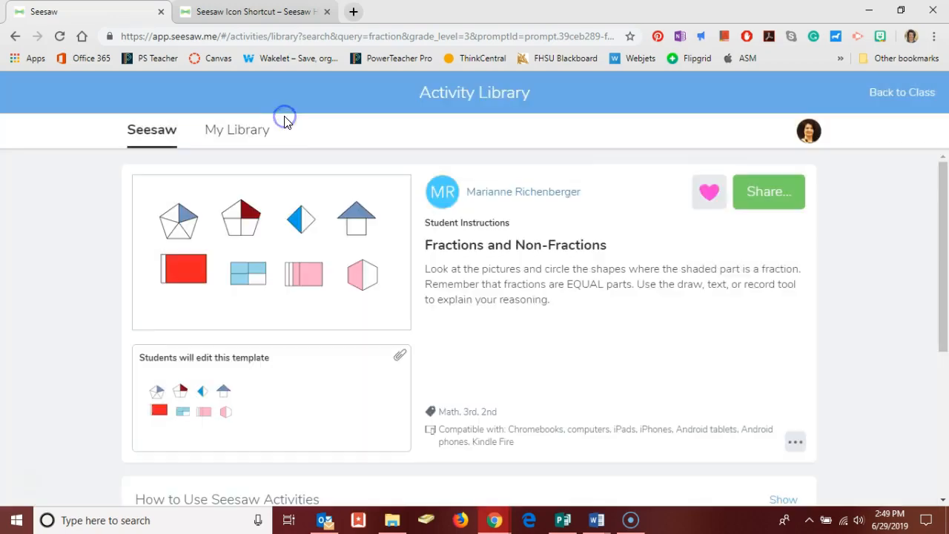
# - Open the Fractions and Non-Fractions activity from My Library and start copying and editing it
pyautogui.click(247, 138)
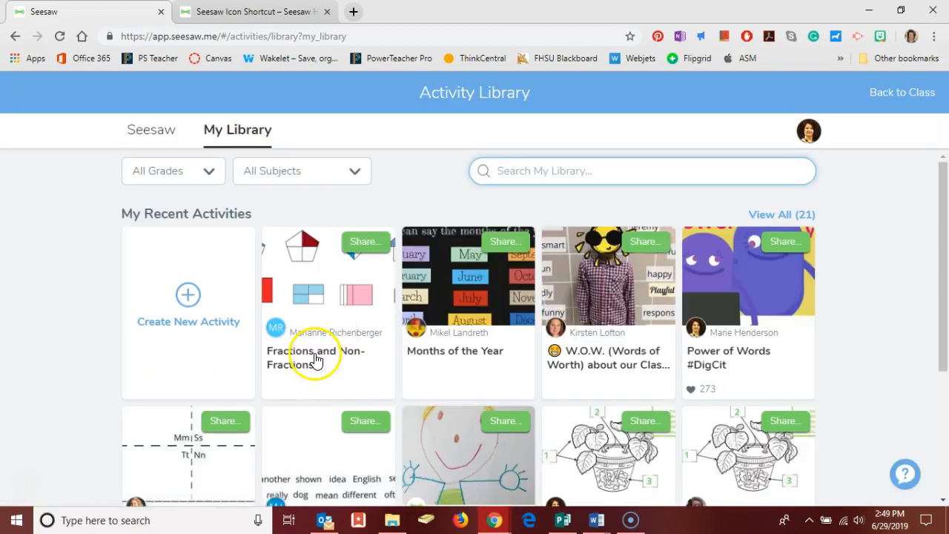
pyautogui.click(315, 356)
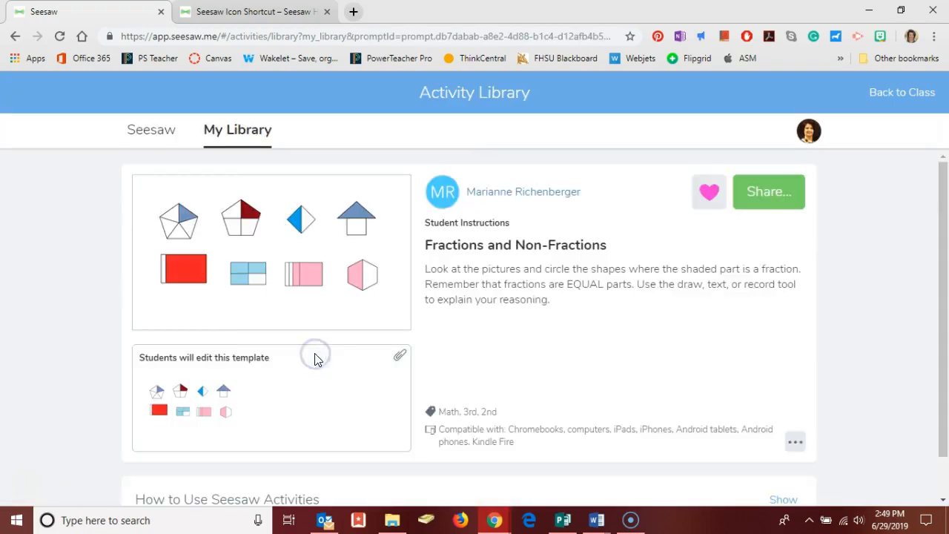
pyautogui.click(795, 444)
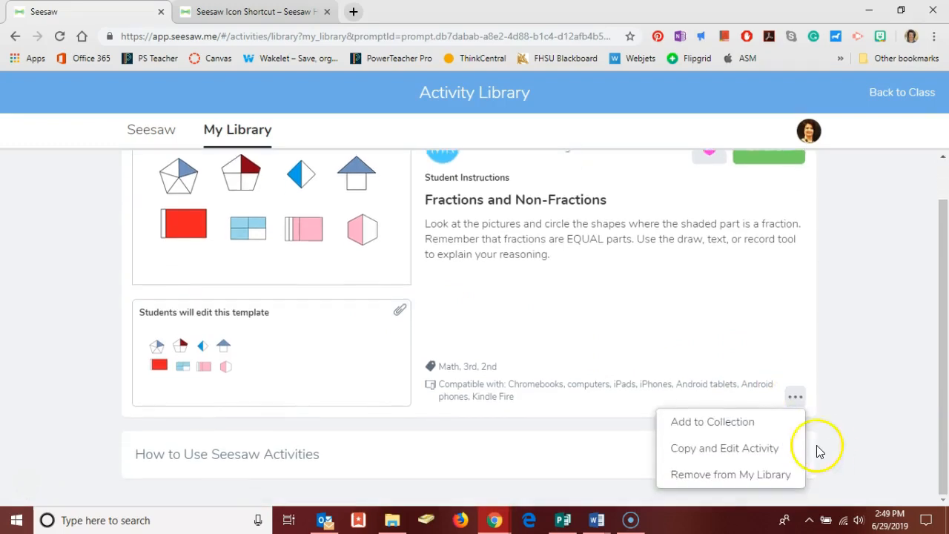
pyautogui.click(761, 449)
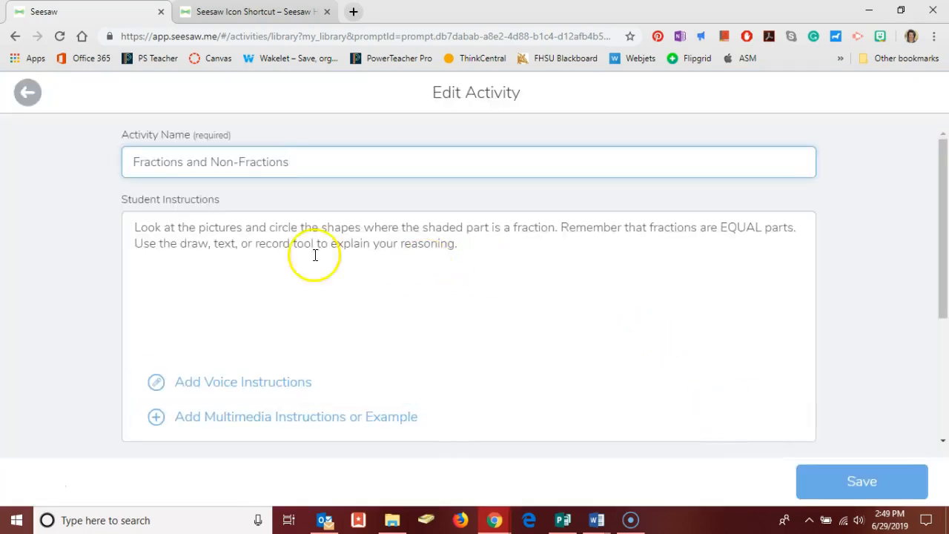
# - Insert "1. Tap :add:" as a new line above the existing student instructions, checking the icon shortcut list for the Add shortcut
pyautogui.click(140, 232)
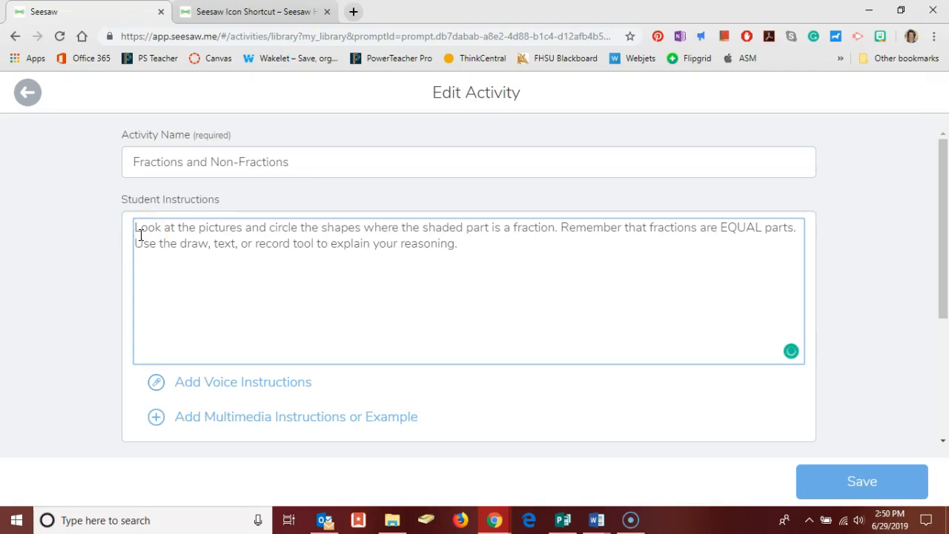
pyautogui.press('Return')
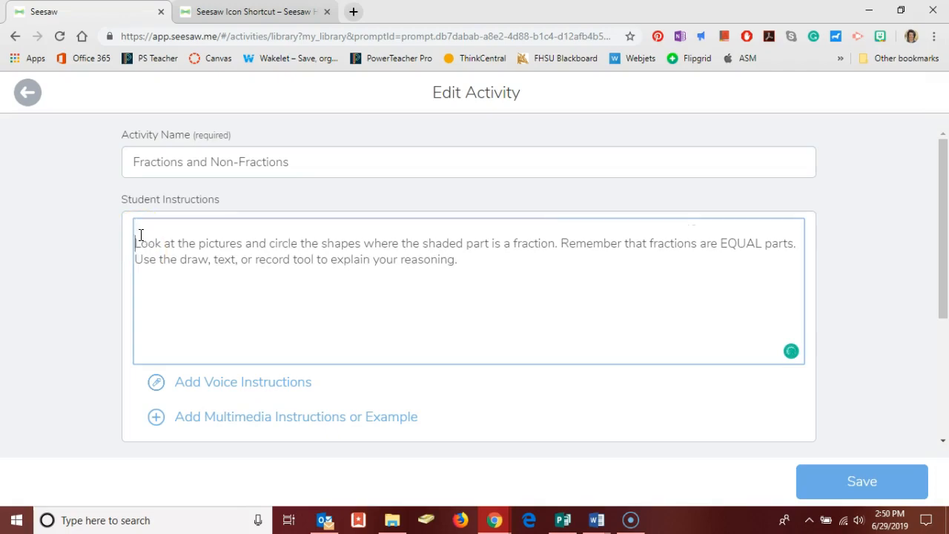
pyautogui.write('1.')
pyautogui.click(148, 227)
pyautogui.write('Tap')
pyautogui.click(254, 12)
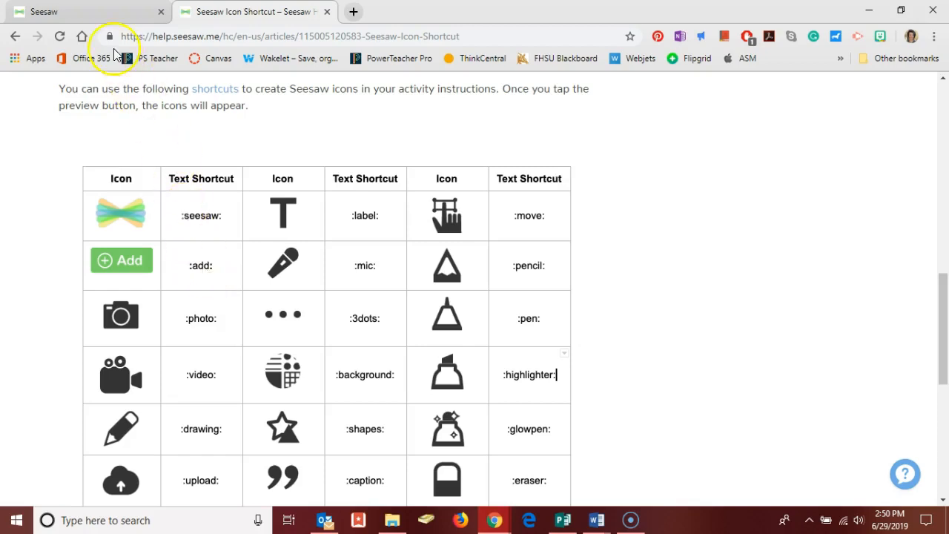
pyautogui.click(100, 9)
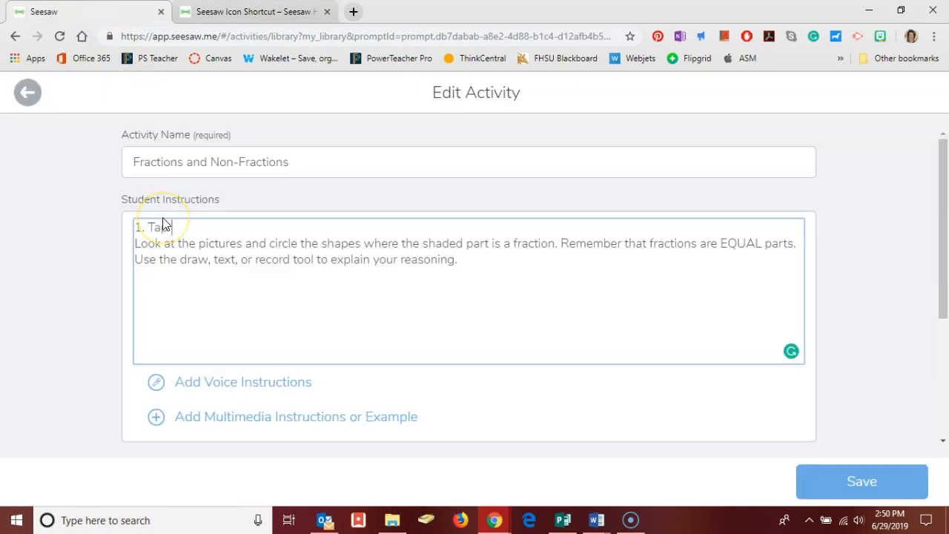
pyautogui.write(':add:')
# - Add instruction "2. Choose a pen, pencil, highlighter, or magic marker along the bottom of the screen - adjust the color at the side"
pyautogui.press('Return')
pyautogui.write('2. Choose a pen, pencil, highlighter, or magic marker along ')
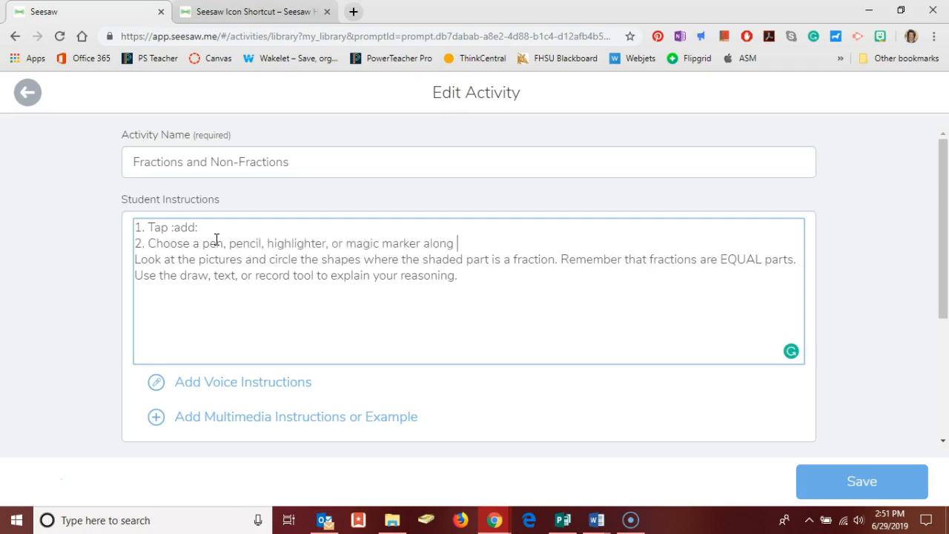
pyautogui.write('the bottom of the screen')
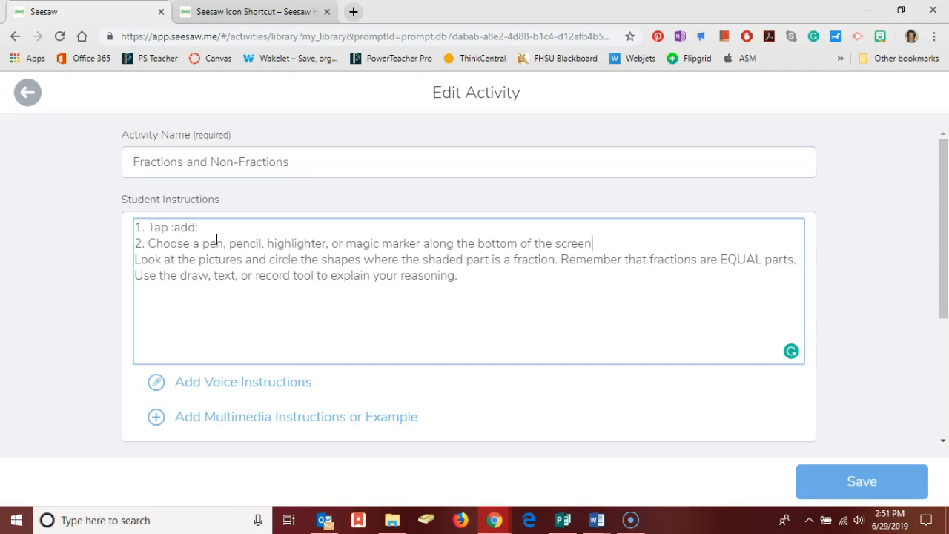
pyautogui.write('- adjust the color')
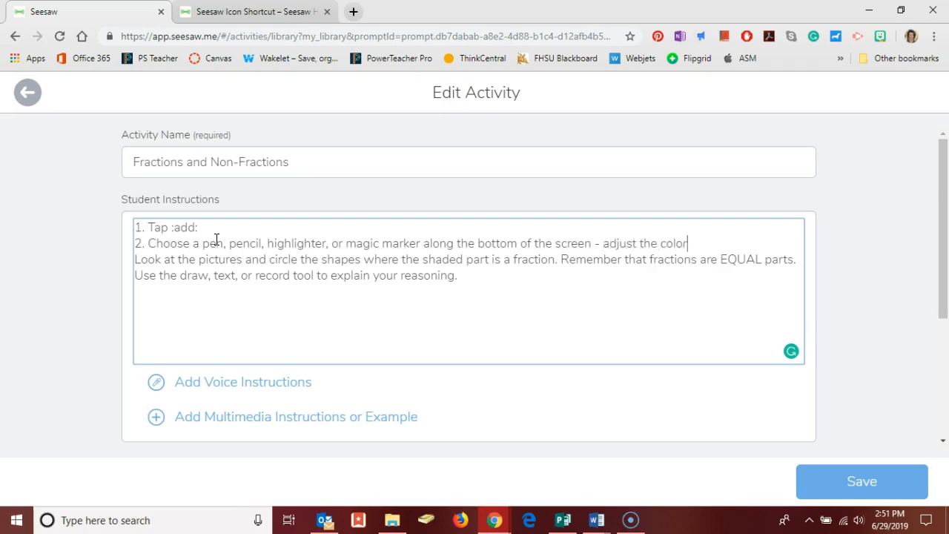
pyautogui.write(' at the side')
# - Add instruction "3. Circle the shapes where the shaded part is a fraction." on a new line below instruction 2
pyautogui.press('Return')
pyautogui.write('3. Cir')
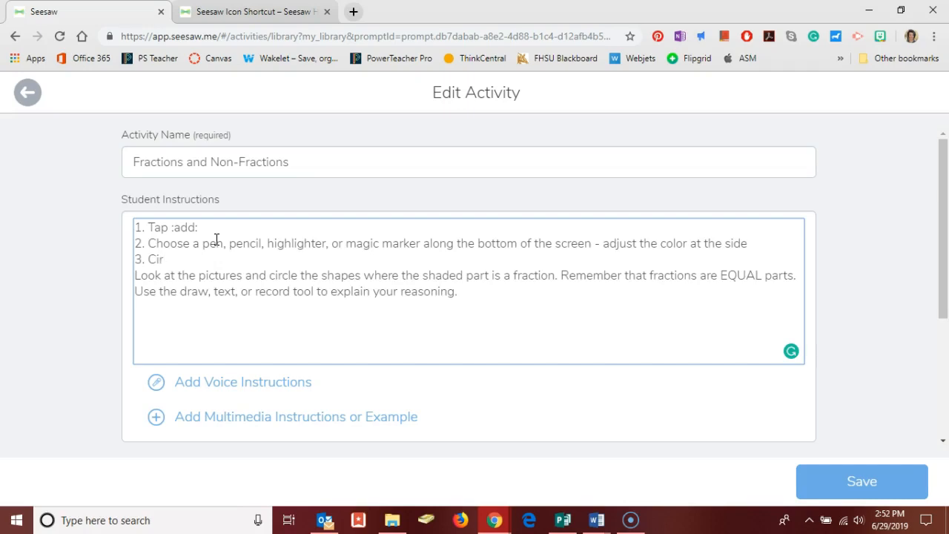
pyautogui.write('cle the picture')
pyautogui.hotkey('ctrl', 'BackSpace')
pyautogui.write('shapes where the sha')
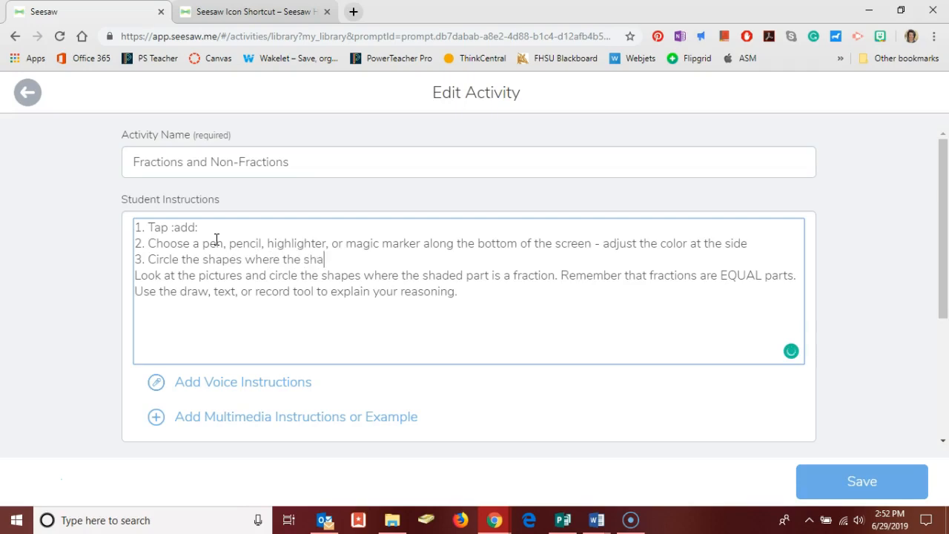
pyautogui.write('ded part is a fra')
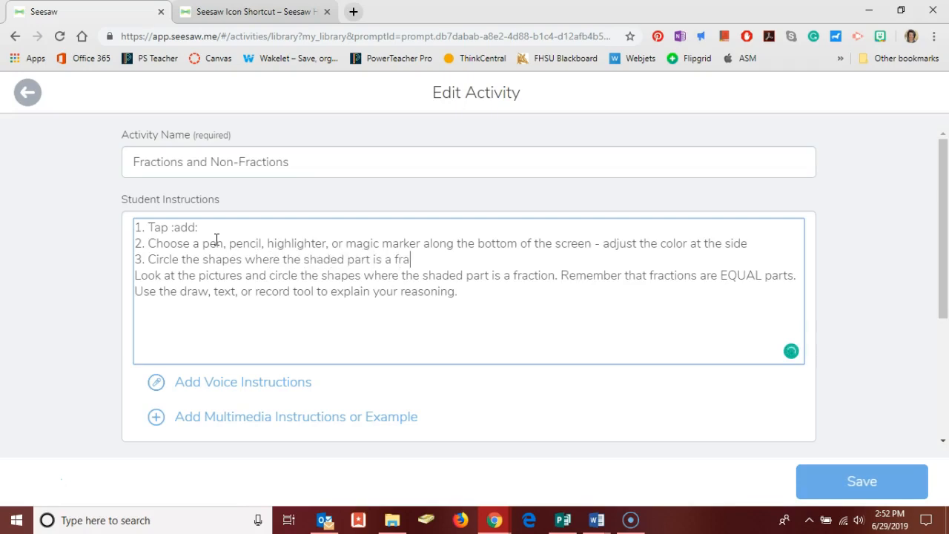
pyautogui.write('ction.')
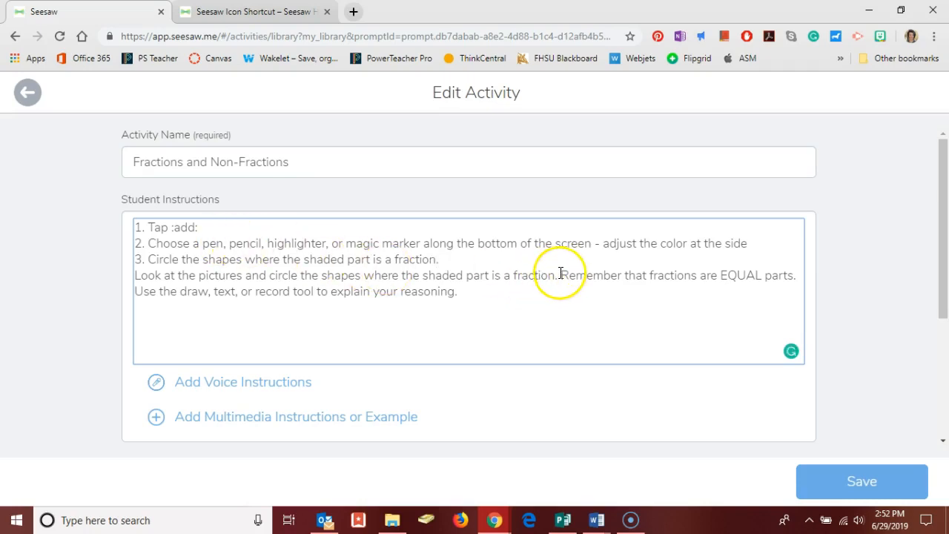
# - Copy the sentence "Remember that fractions are EQUAL parts." from the original text to the end of instruction 3
pyautogui.moveTo(561, 274); pyautogui.dragTo(798, 275)
pyautogui.hotkey('ctrl', 'c')
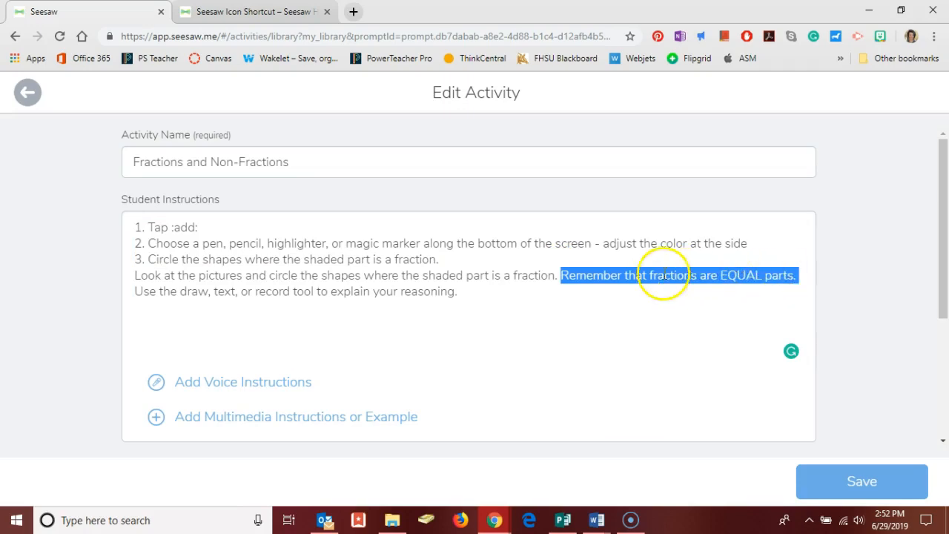
pyautogui.click(608, 259)
pyautogui.hotkey('ctrl', 'v')
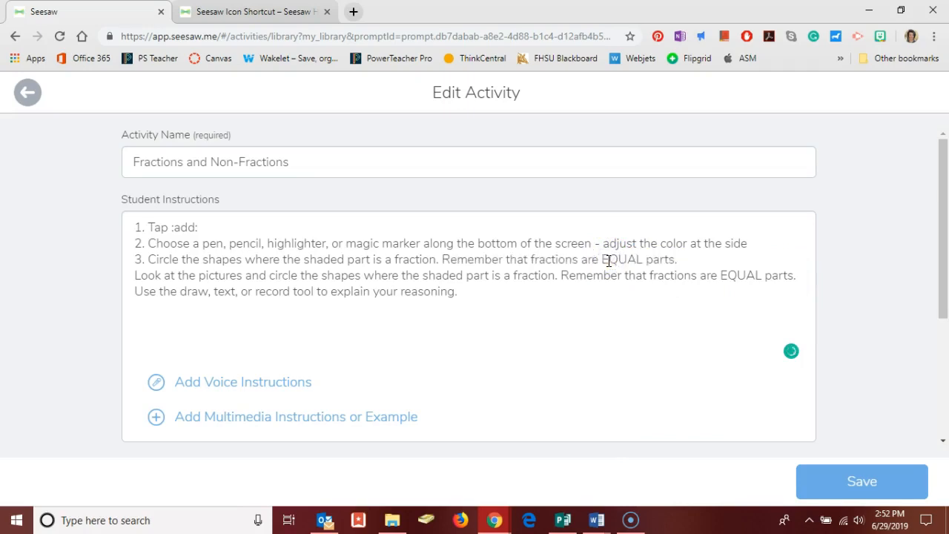
# - Add instruction "4. Tap the :mic: and a record a short explanation of why you chose the pictures you chose.", checking the microphone's icon shortcut
pyautogui.press('Return')
pyautogui.write('4.')
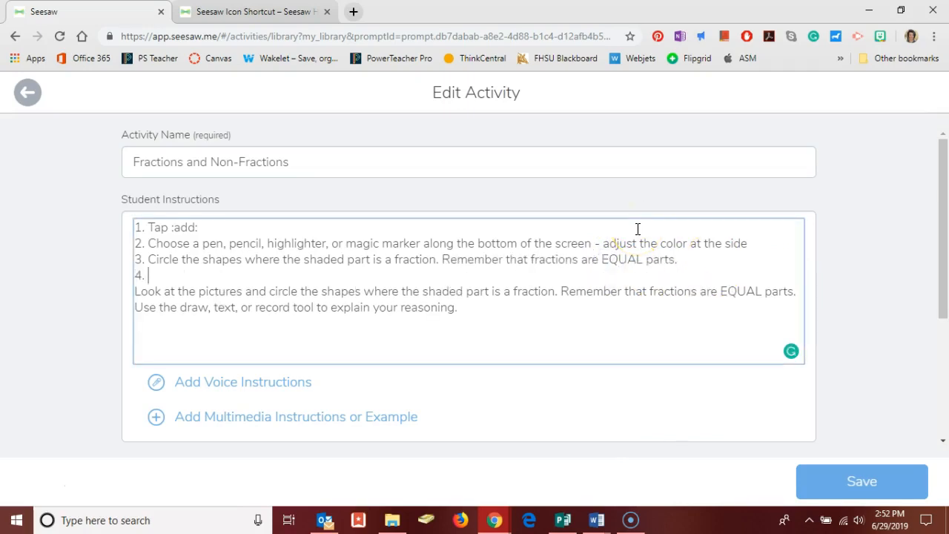
pyautogui.write(' Tap the')
pyautogui.click(252, 17)
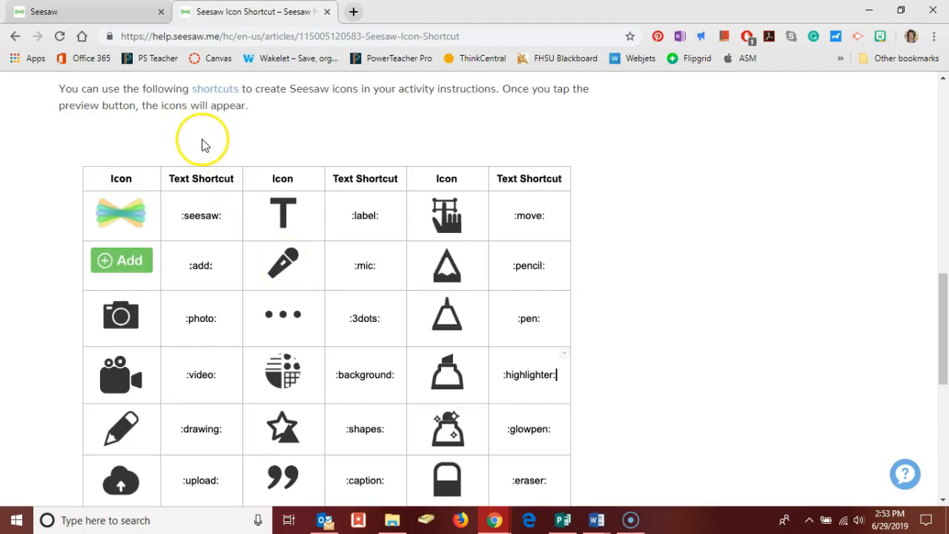
pyautogui.click(72, 9)
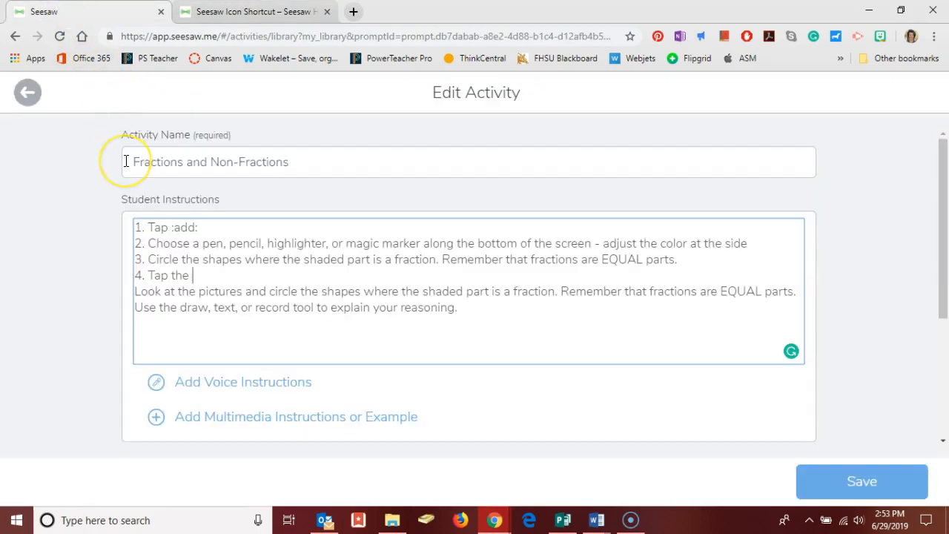
pyautogui.write('m')
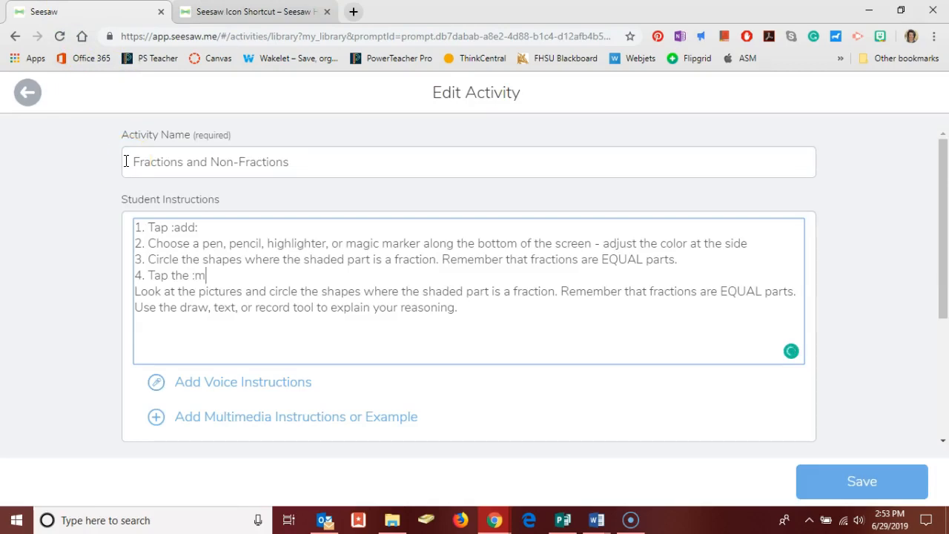
pyautogui.write('ic: and a record a s')
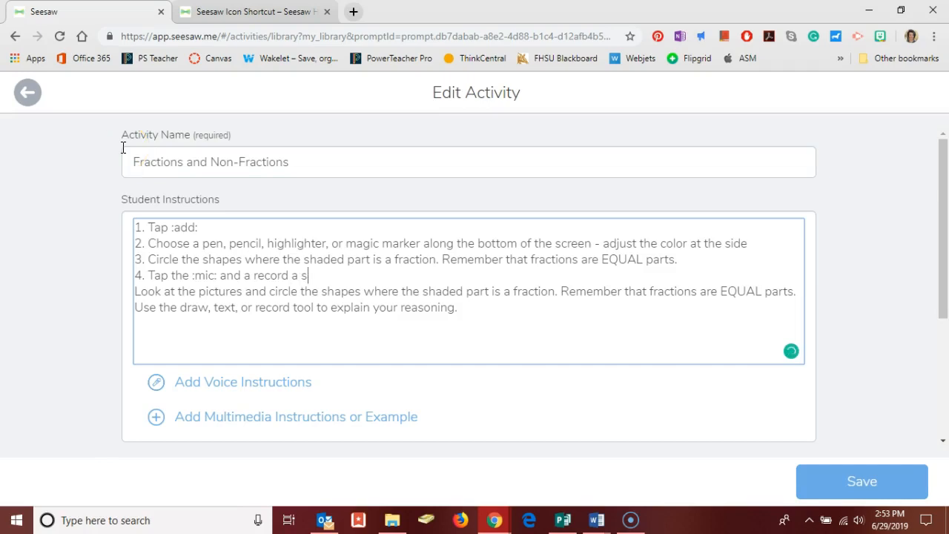
pyautogui.write('hort explan')
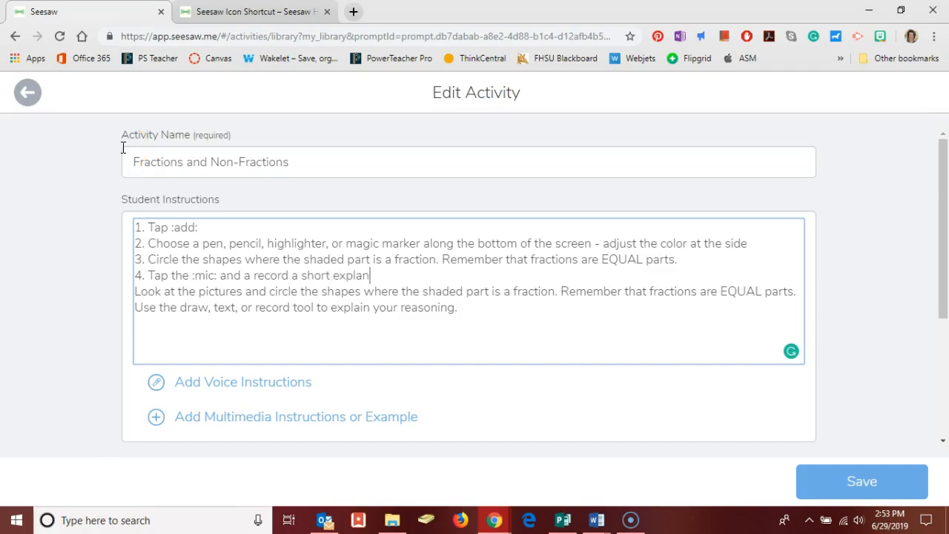
pyautogui.write('ation of whhat')
pyautogui.press('BackSpace')
pyautogui.press('BackSpace')
pyautogui.press('BackSpace')
pyautogui.write('y you')
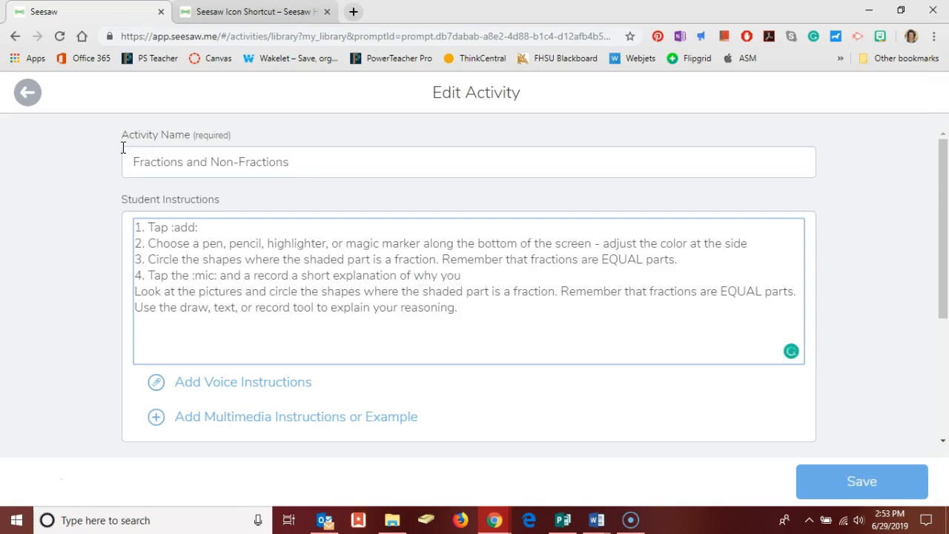
pyautogui.write(' chose the pictures you chose.')
# - Add instruction "5. Tap :check: when you're ready to turn in your work." on a new line, checking the checkmark's icon shortcut
pyautogui.press('Return')
pyautogui.write('5. Tap')
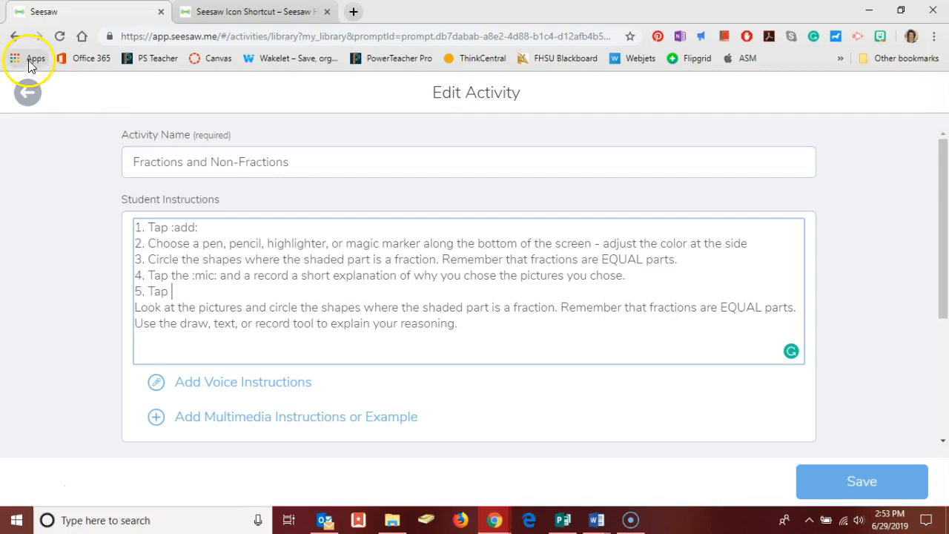
pyautogui.click(223, 14)
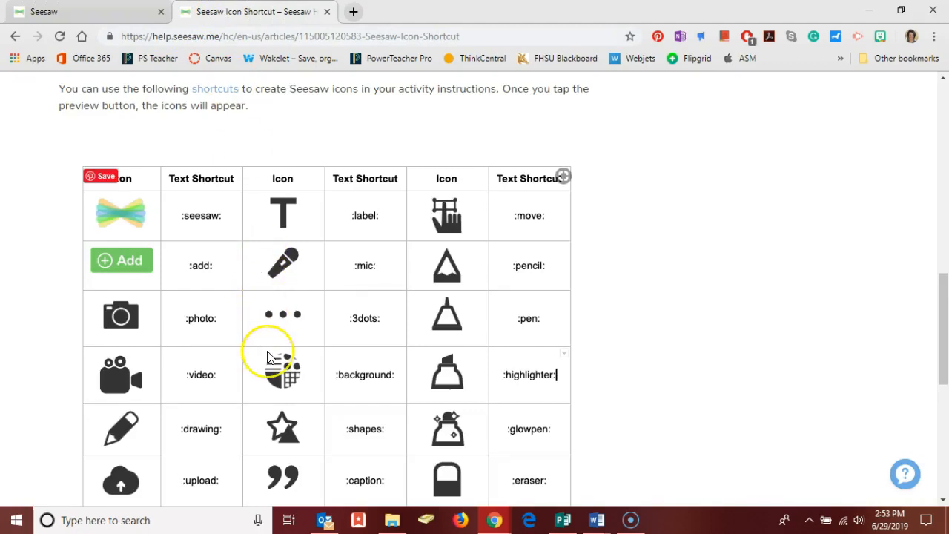
pyautogui.scroll(-3, 270, 356)
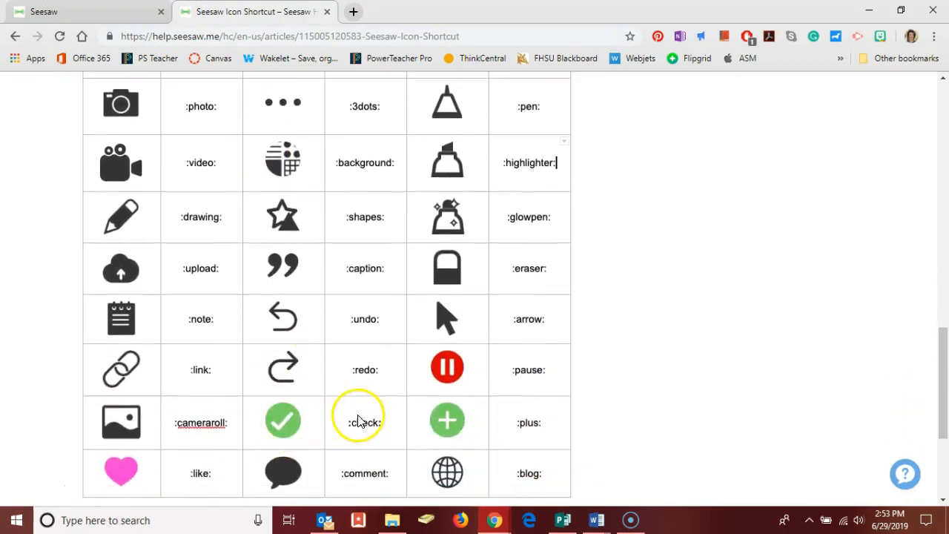
pyautogui.click(101, 8)
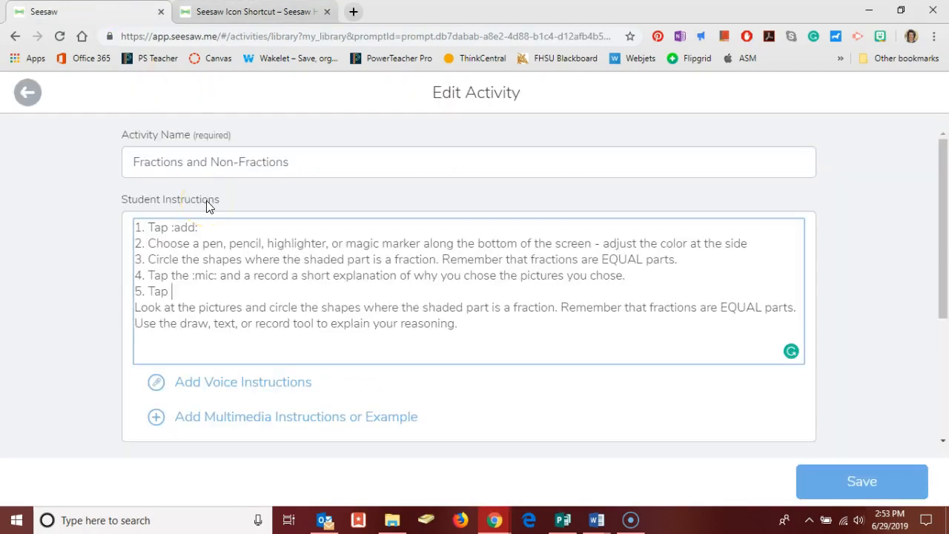
pyautogui.write("check: when you're ready to turn in your work.")
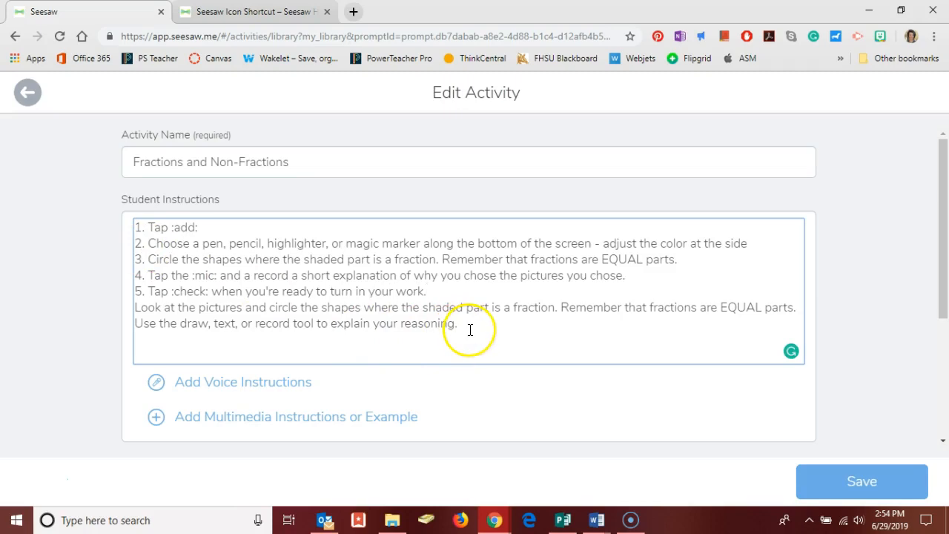
# - Delete the original unnumbered instruction text below instruction 5 and save the edited activity
pyautogui.moveTo(463, 326); pyautogui.dragTo(131, 311)
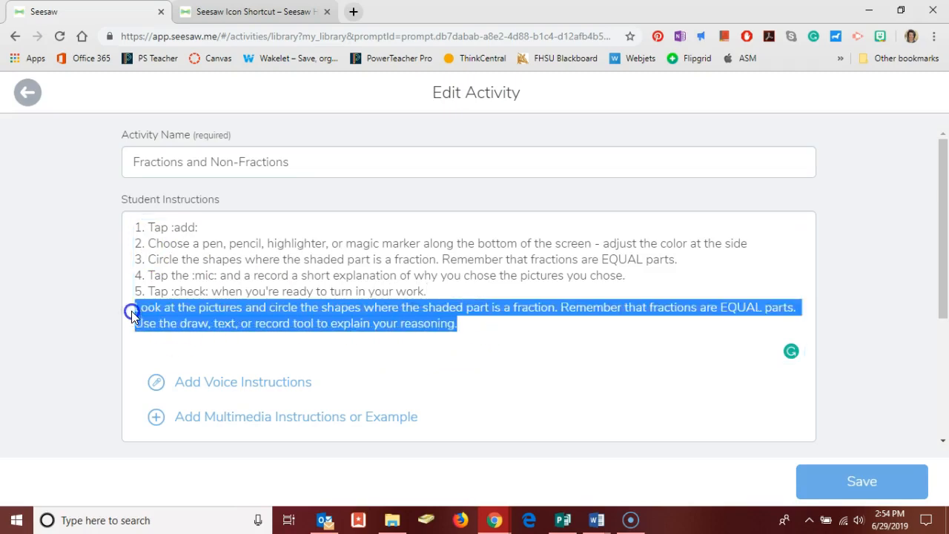
pyautogui.press('BackSpace')
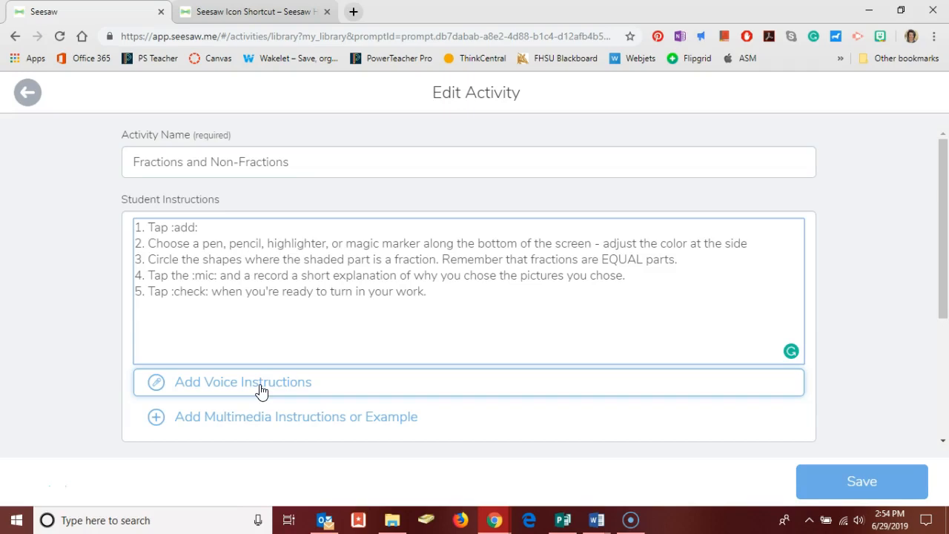
pyautogui.scroll(-1, 333, 408)
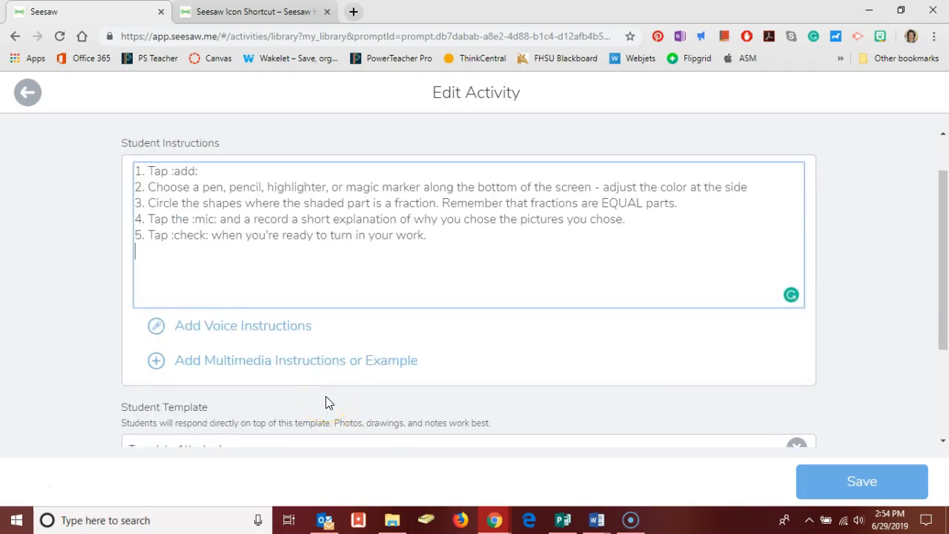
pyautogui.scroll(-2, 329, 402)
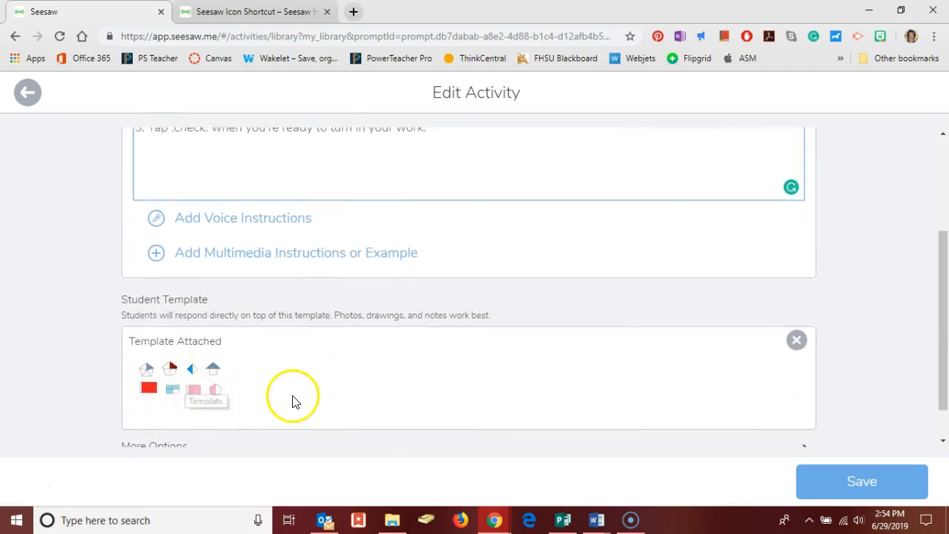
pyautogui.scroll(-1, 384, 392)
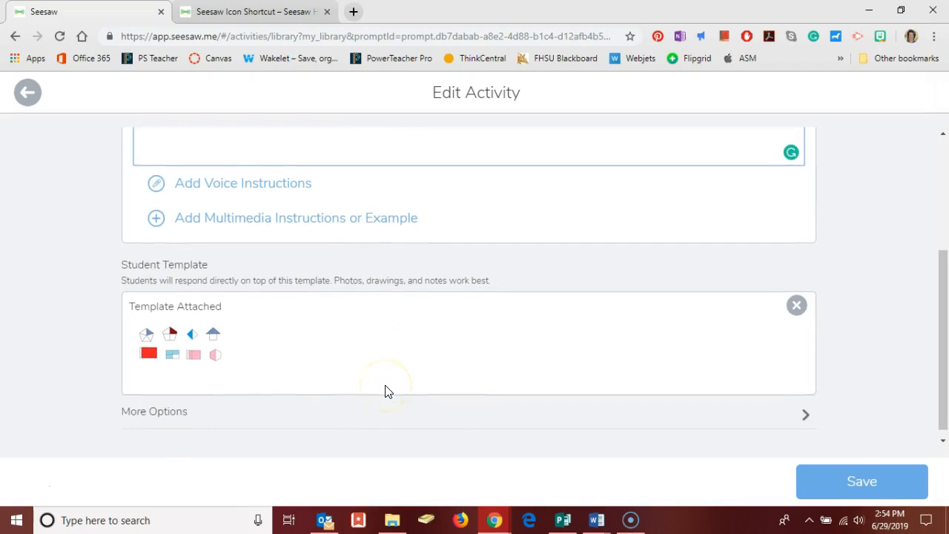
pyautogui.click(828, 468)
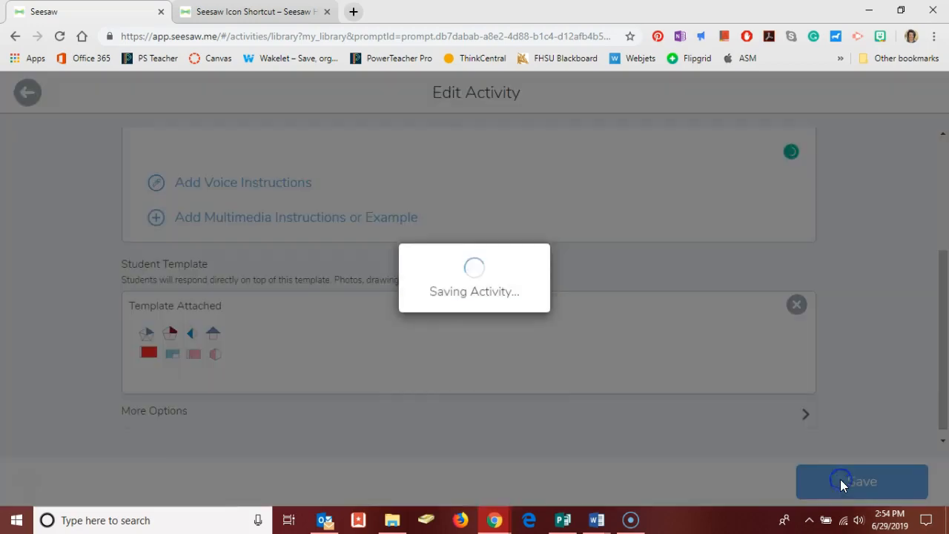
# - Share the Fractions and Non-Fractions activity with the Math class and open the activity in that class
pyautogui.scroll(1, 528, 242)
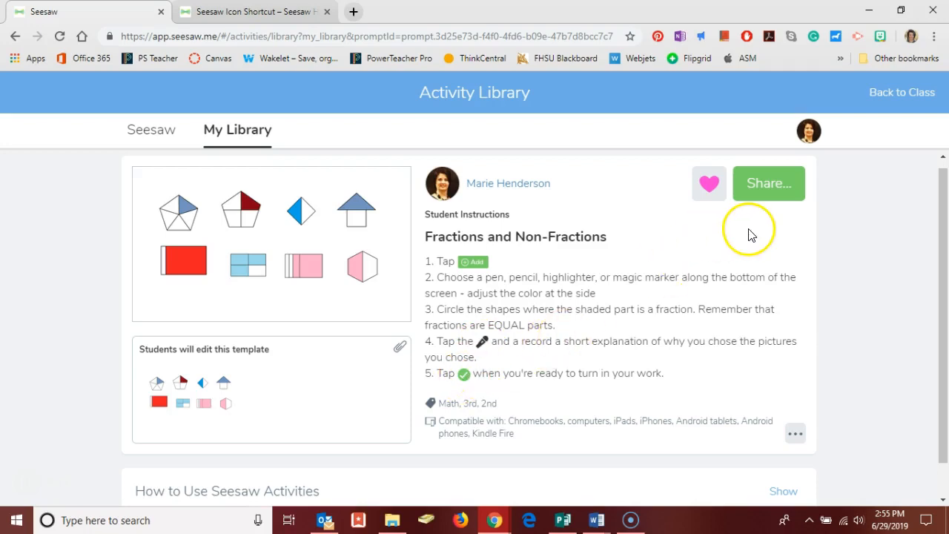
pyautogui.click(770, 191)
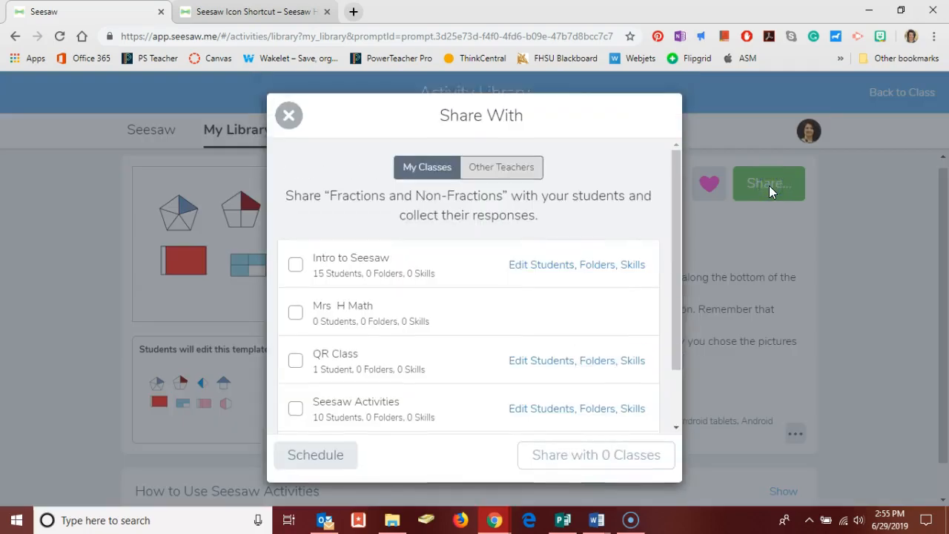
pyautogui.click(295, 314)
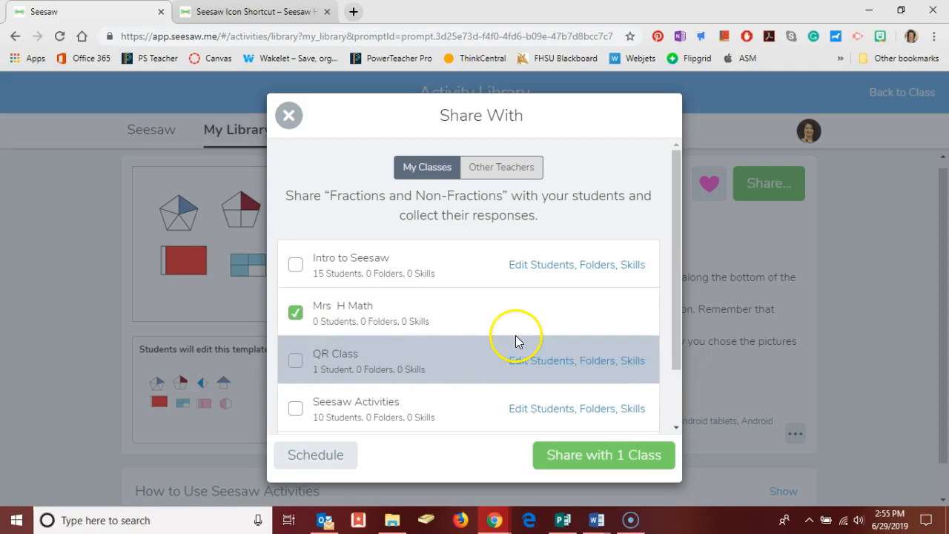
pyautogui.click(577, 461)
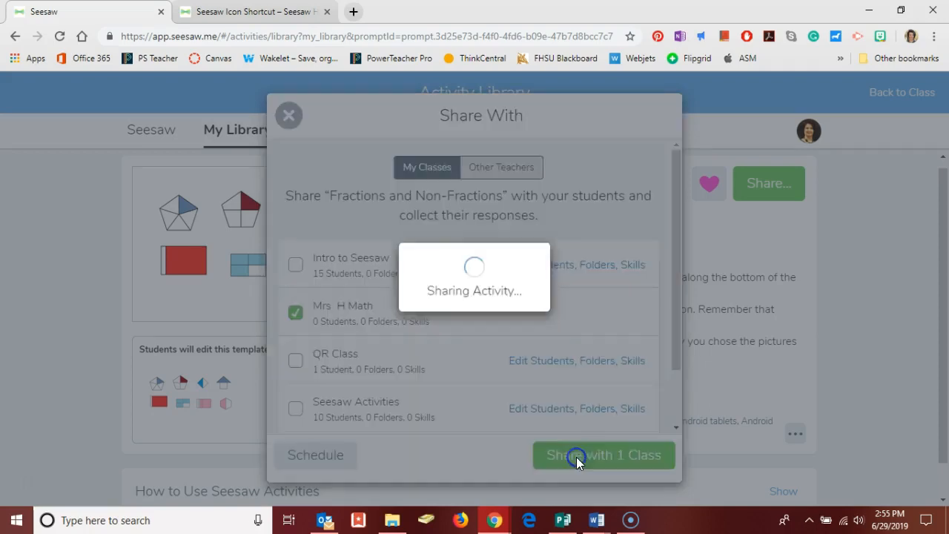
pyautogui.click(475, 452)
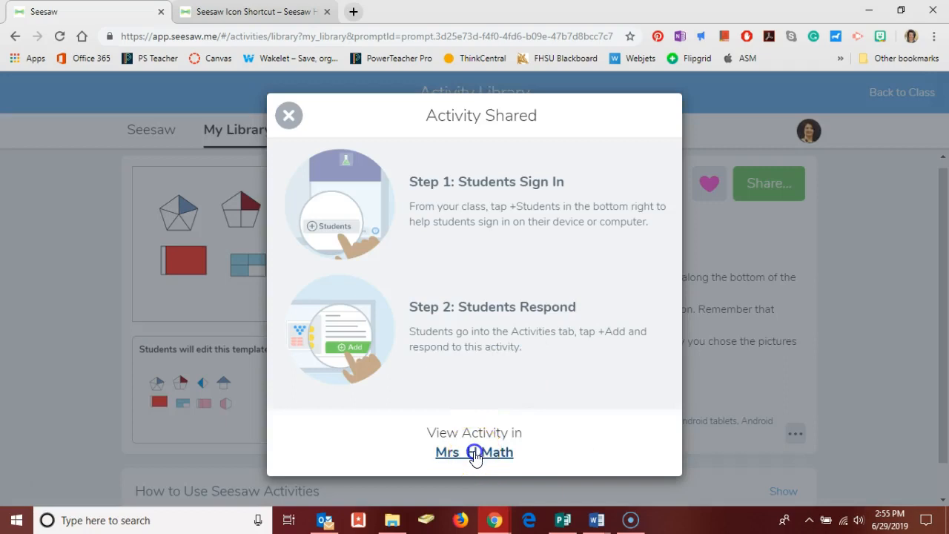